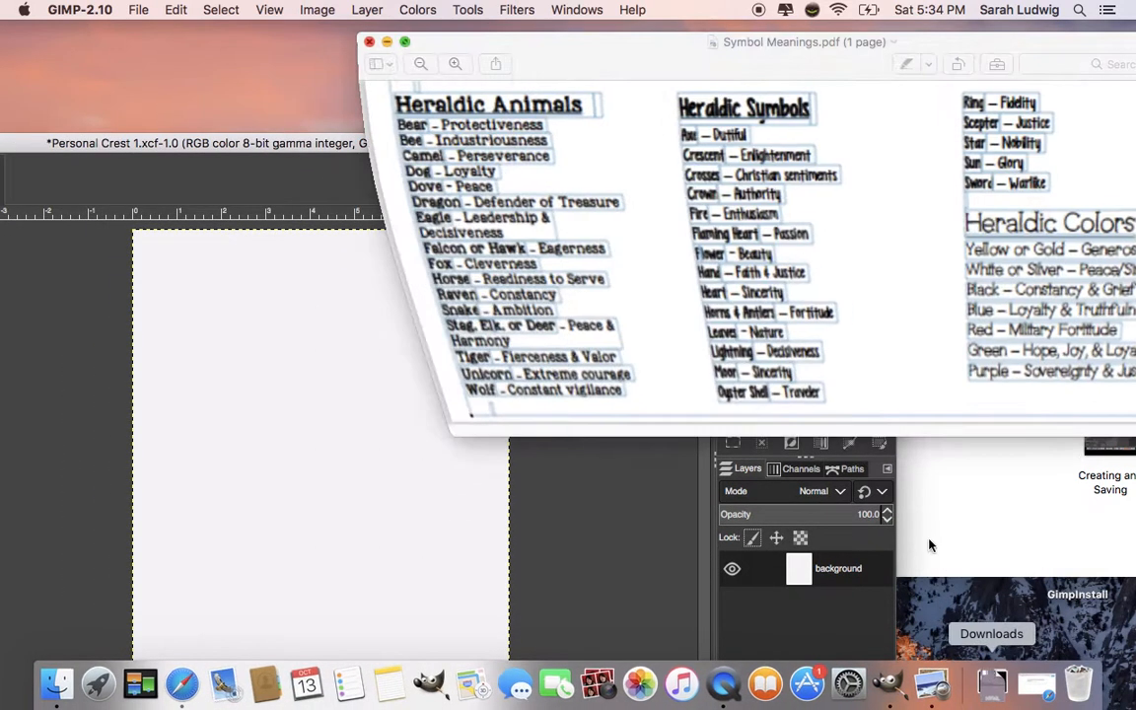
- Move and minimize the Symbol Meanings PDF window, then bring the Personal Crest 1 image window to the top of the screen
left_click_drag(657, 44, 422, 45)
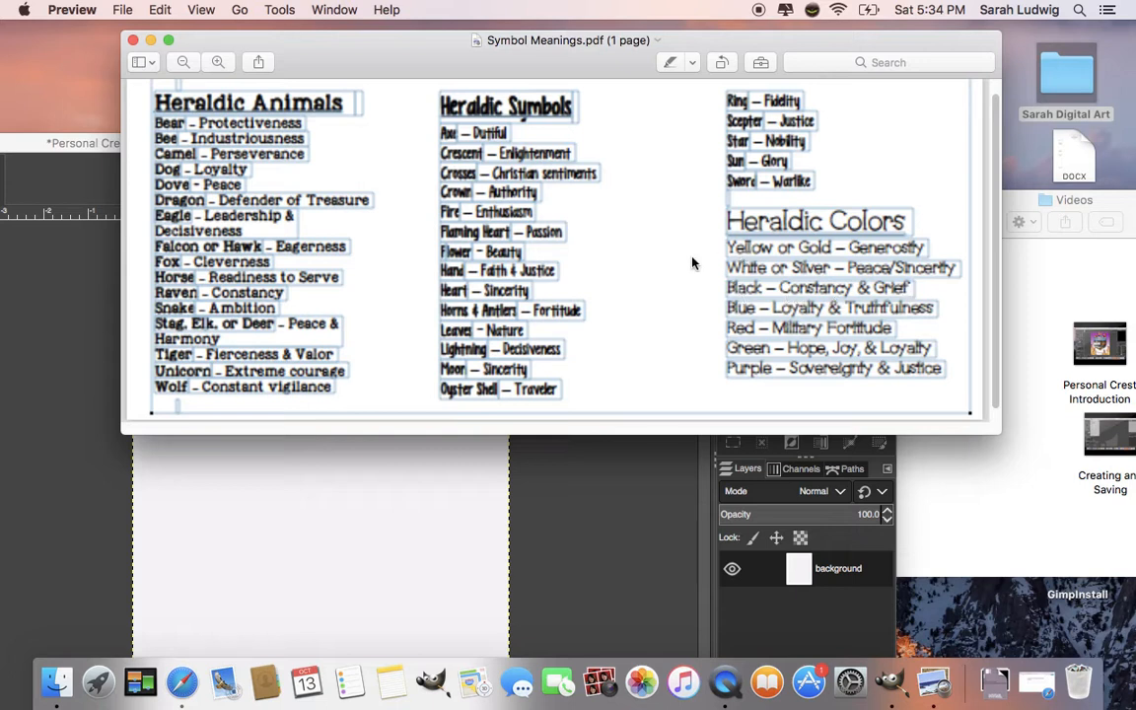
left_click(151, 40)
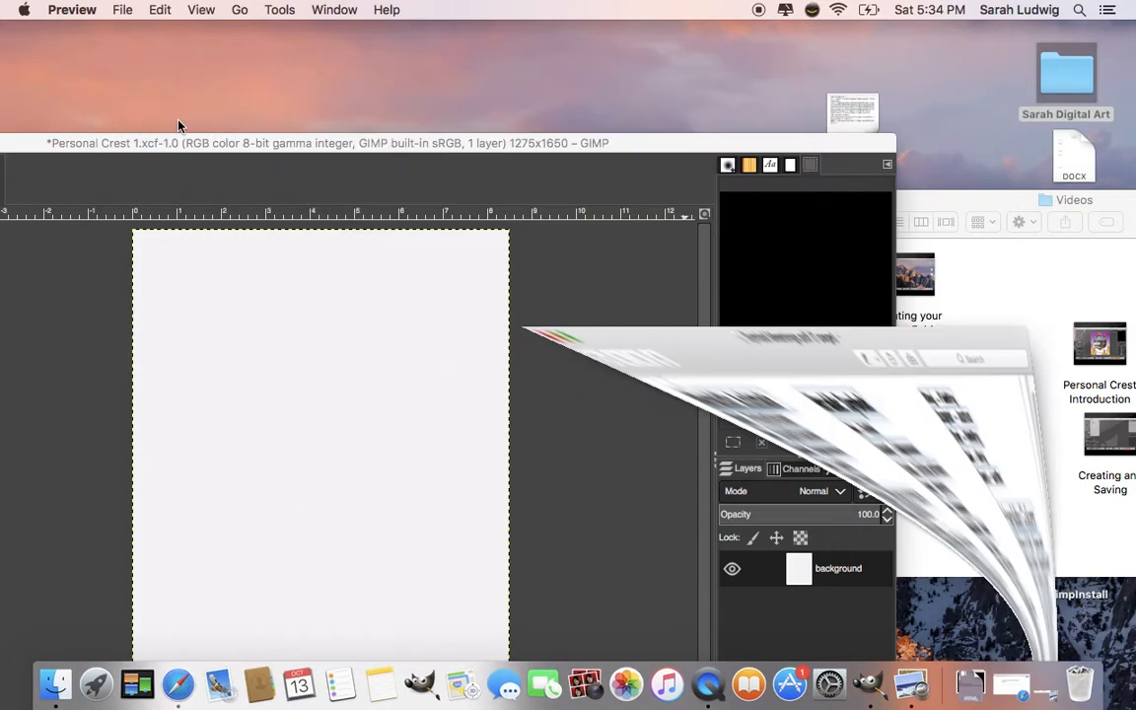
left_click_drag(181, 143, 412, 39)
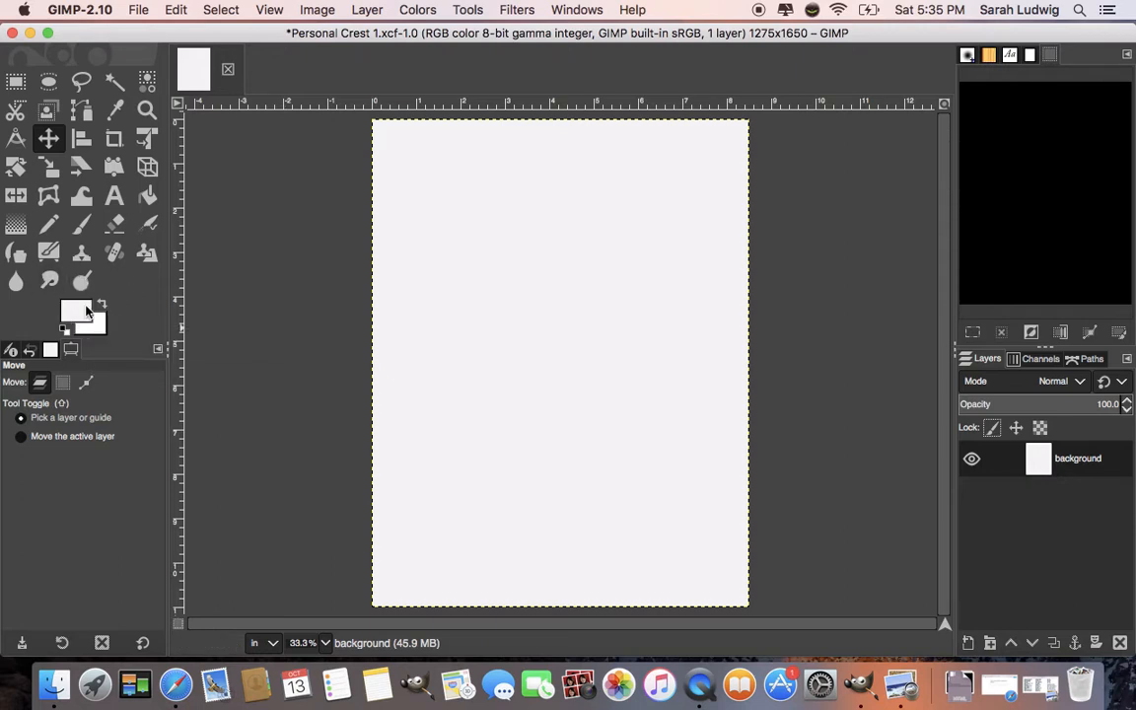
- Set the foreground colour to a purple, HTML notation b70ec2
left_click(77, 316)
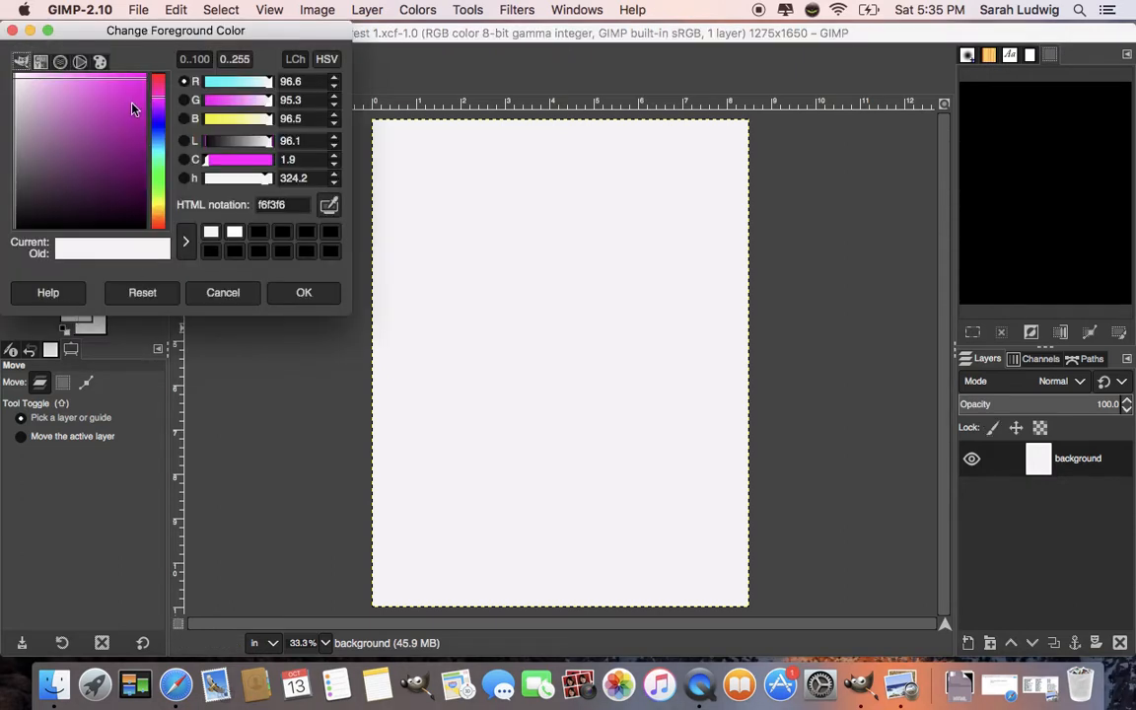
left_click(134, 111)
left_click(155, 101)
left_click(125, 128)
left_click(154, 128)
left_click(155, 101)
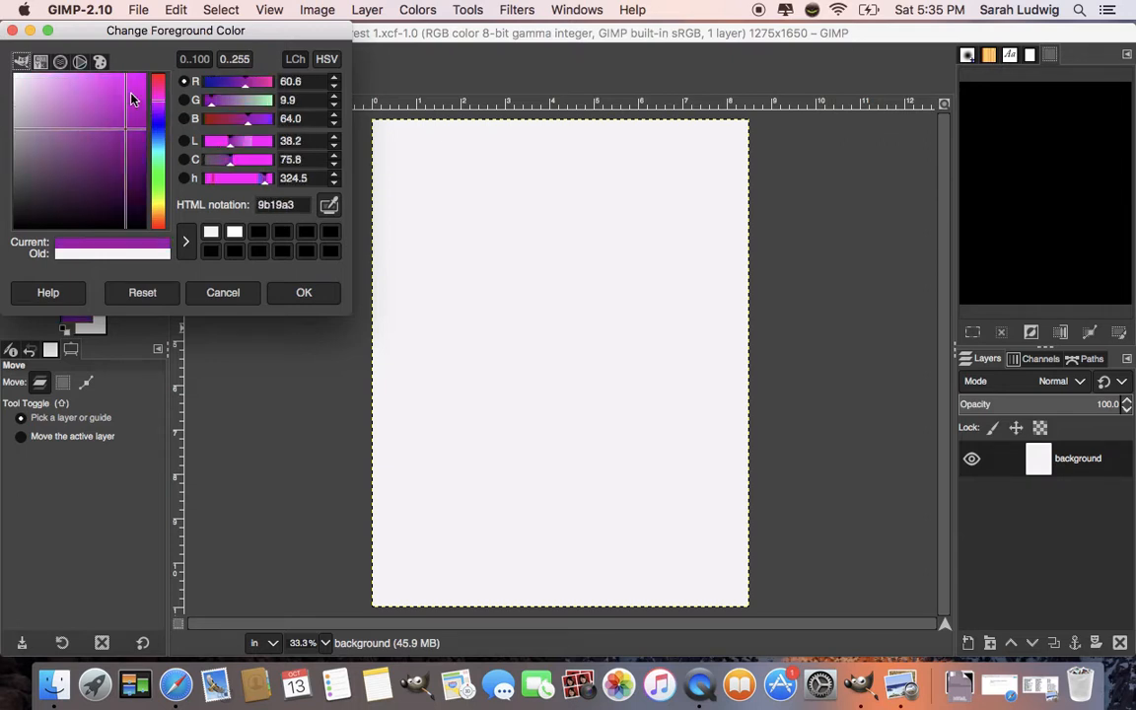
left_click(131, 96)
left_click(136, 111)
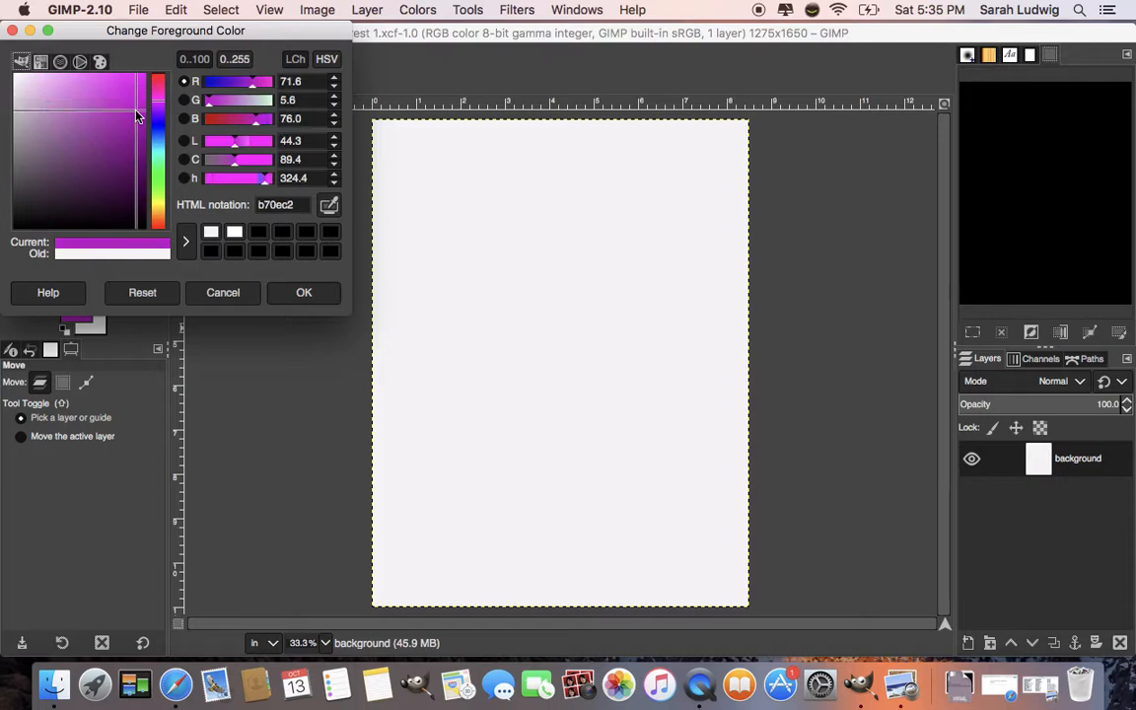
left_click(308, 295)
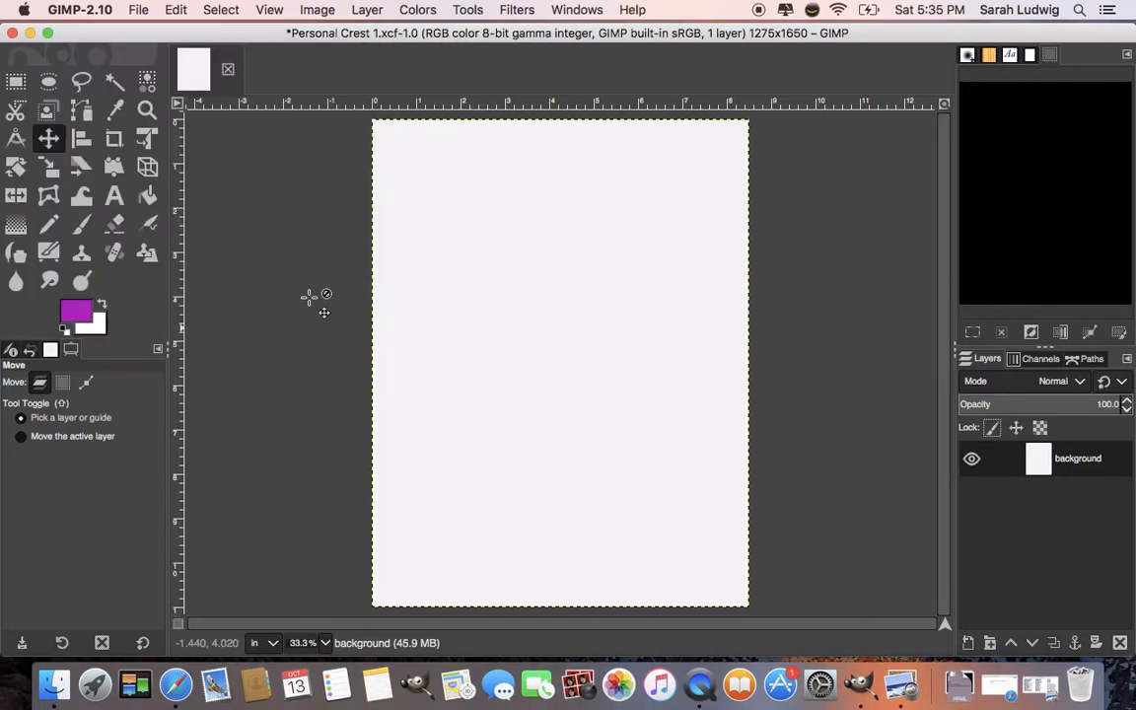
- With the Gradient tool in Normal mode, draw a foreground-to-background gradient from the top of the canvas down to near the bottom
left_click(16, 227)
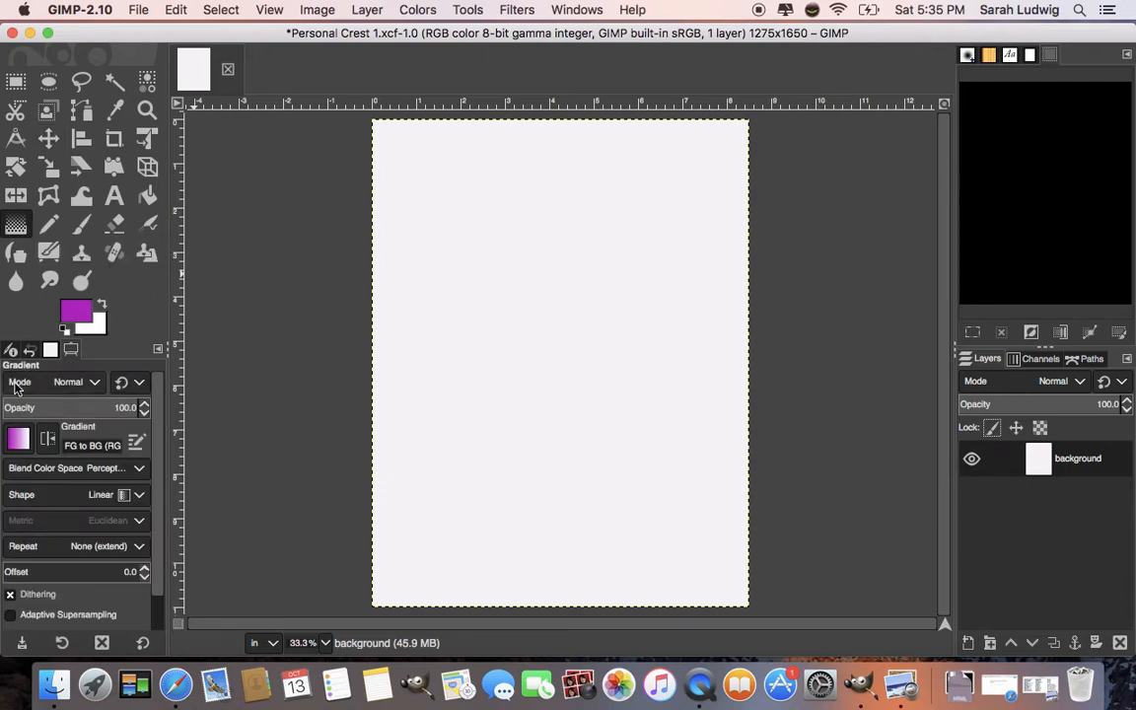
left_click(93, 383)
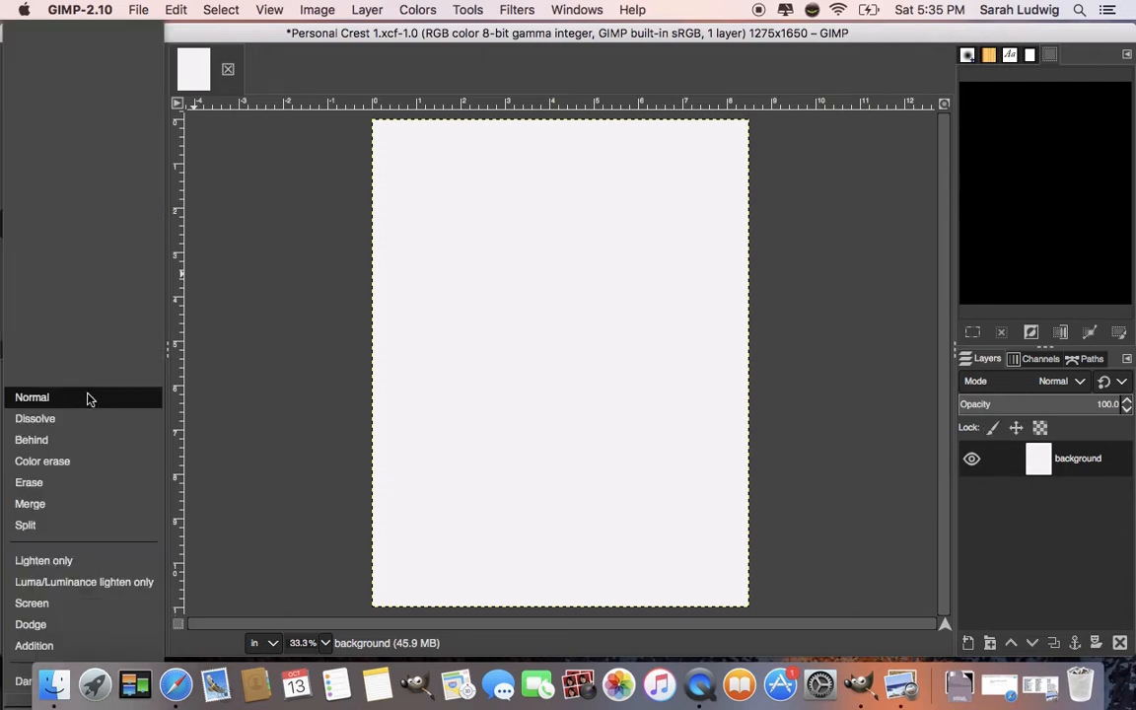
left_click(85, 396)
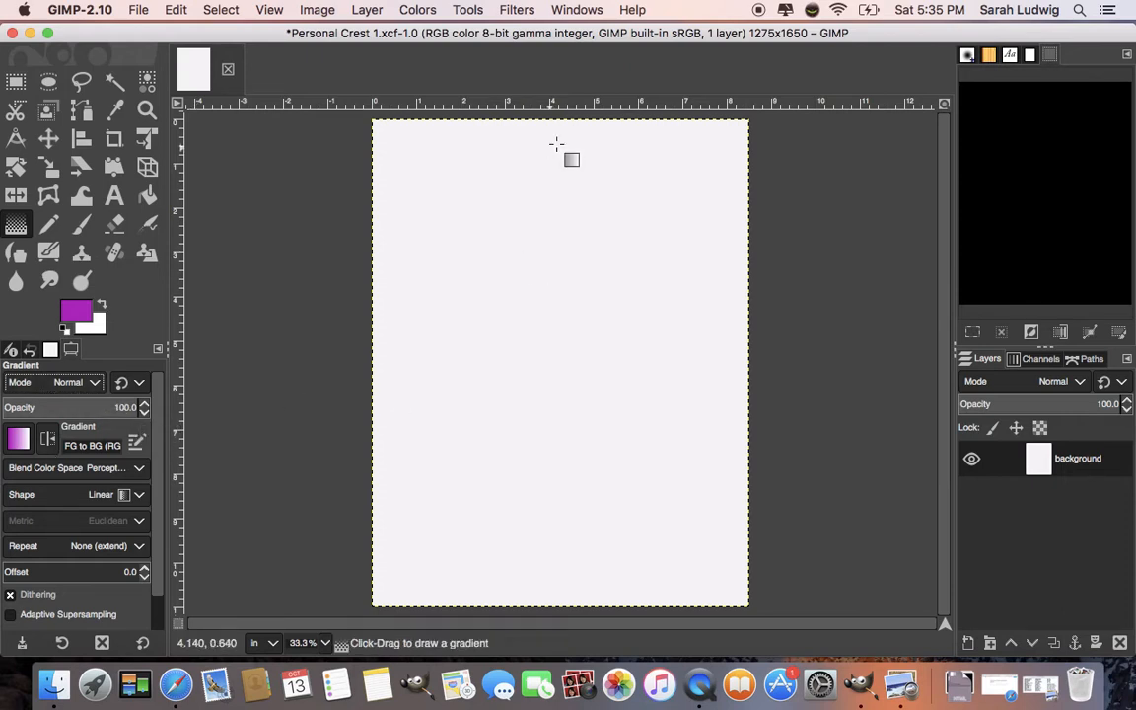
left_click_drag(548, 133, 556, 590)
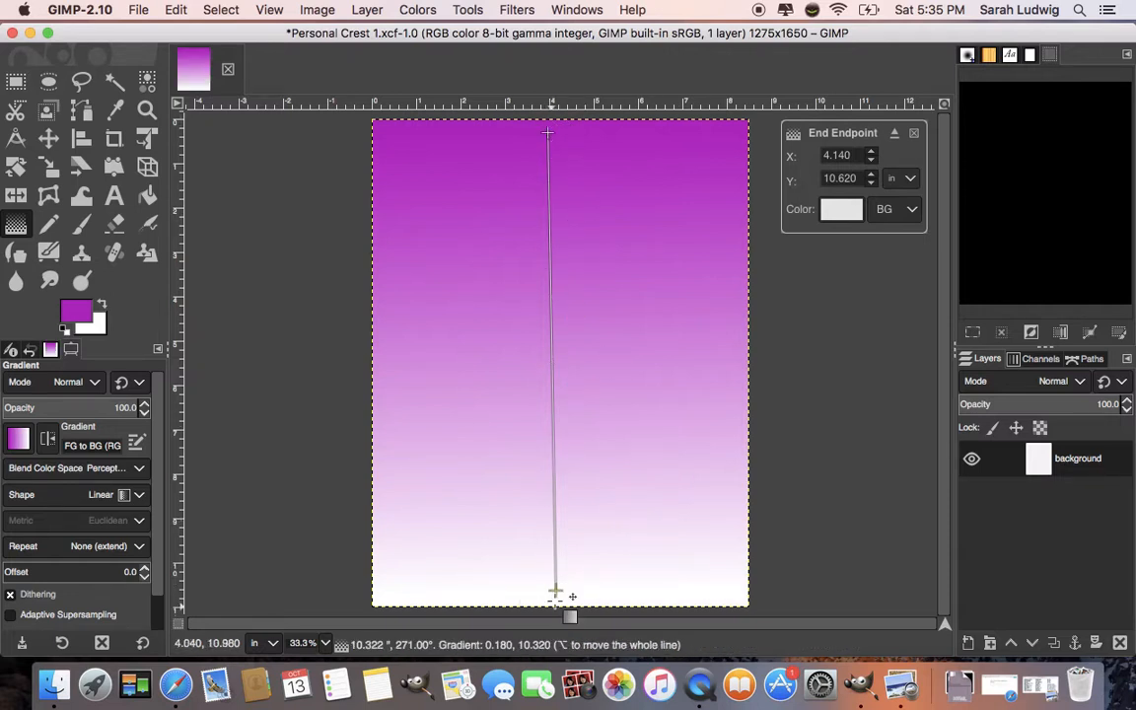
- Move the gradient's end point below the canvas's bottom edge, to about X 4.020, Y 12.400 in
left_click_drag(555, 591, 556, 246)
left_click_drag(547, 297, 543, 321)
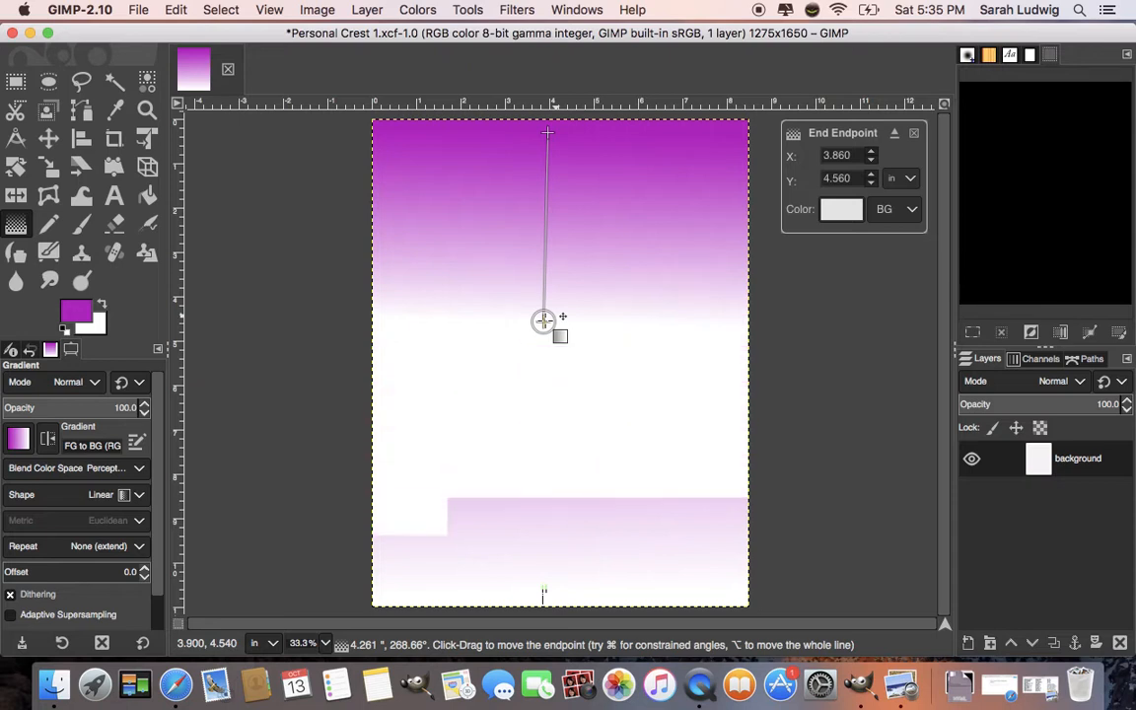
left_click_drag(544, 321, 552, 675)
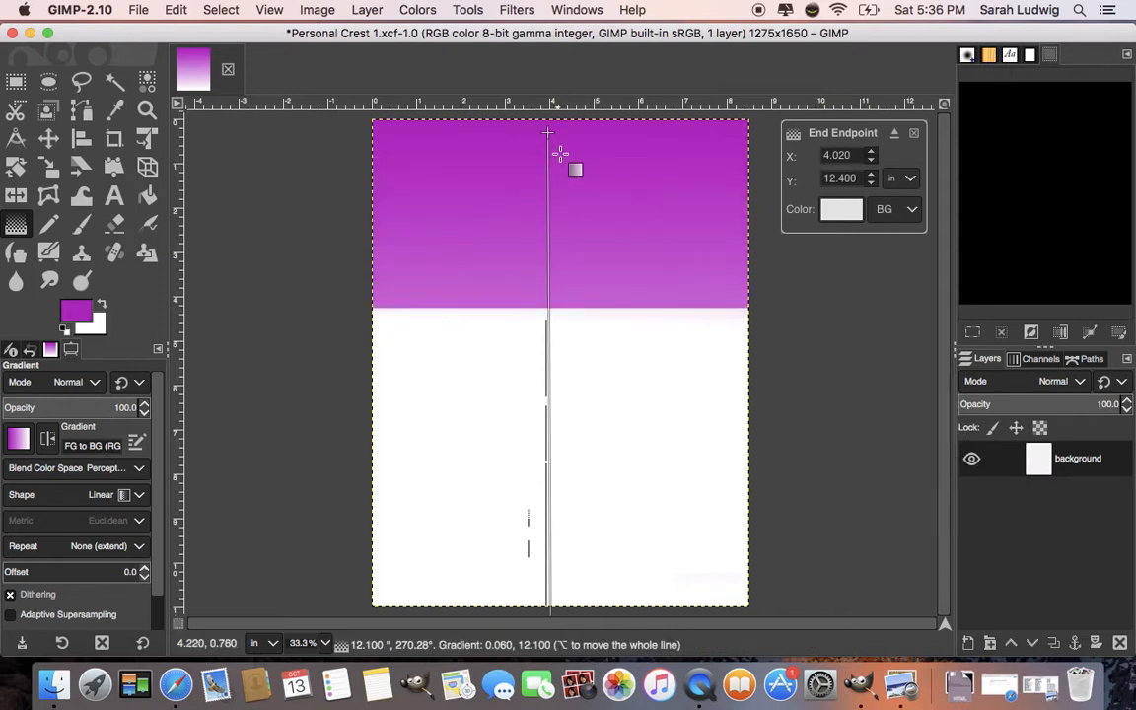
- Move the gradient's start point toward the upper-left, then add a stop and slide it to position 86.76
left_click_drag(550, 132, 412, 145)
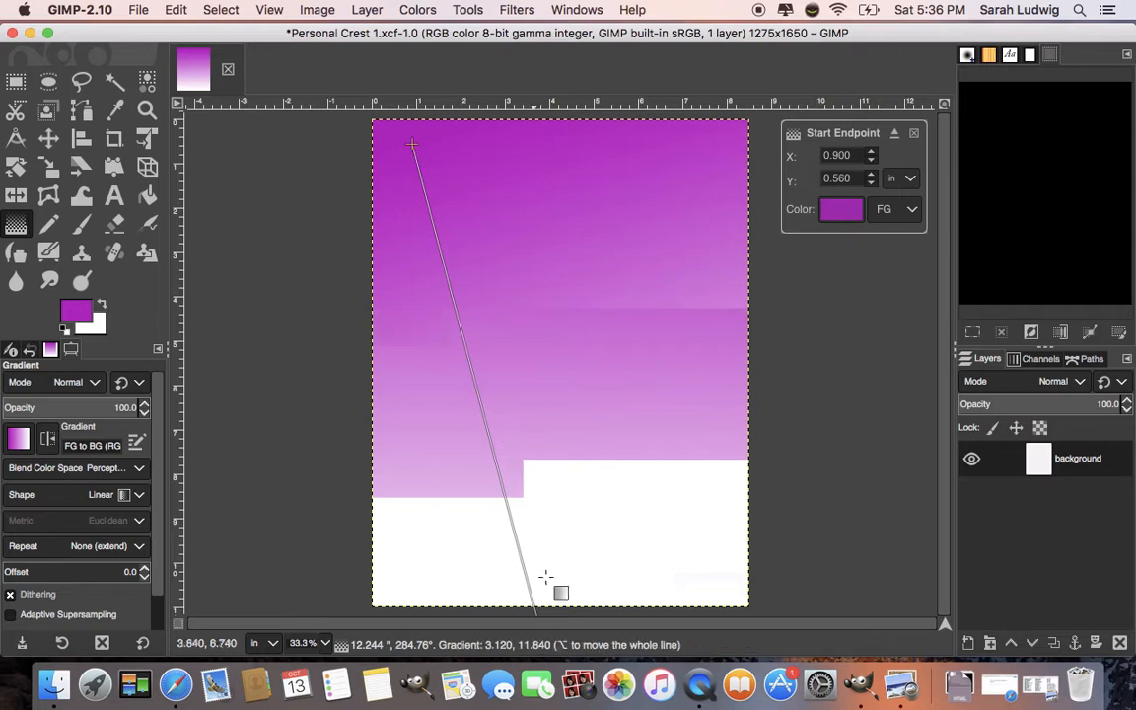
left_click(499, 477)
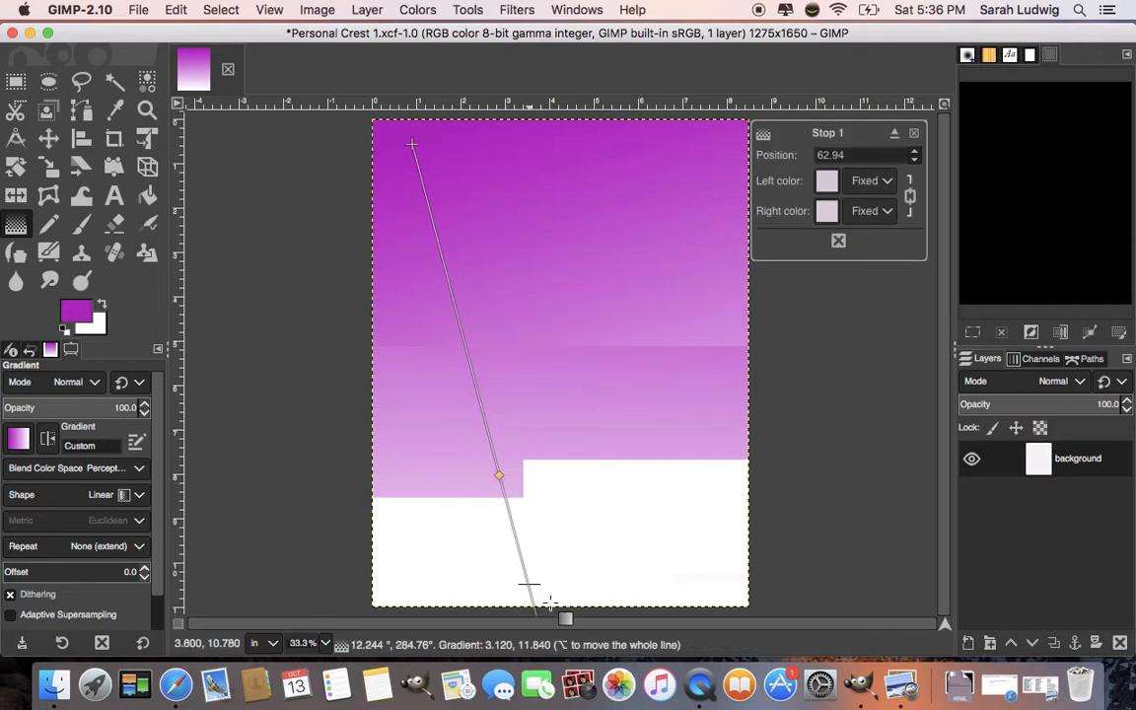
left_click_drag(499, 477, 531, 599)
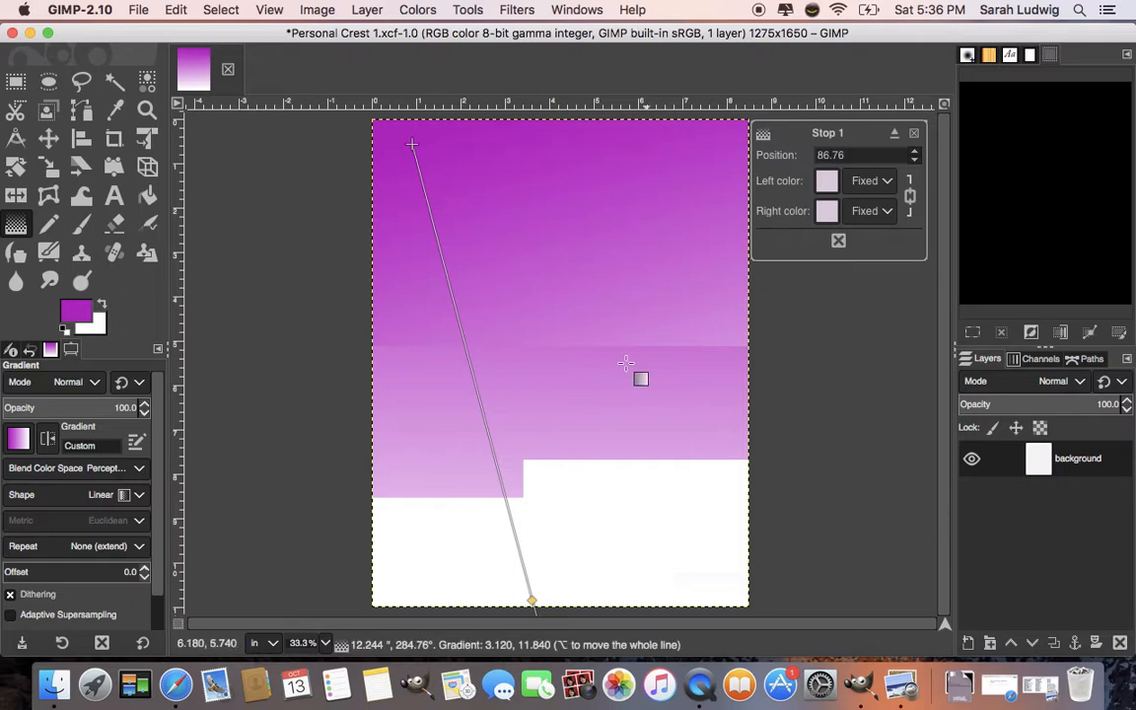
- Shift the gradient's start point to X 1.280, Y 0.560 in and apply the gradient
left_click_drag(412, 145, 430, 145)
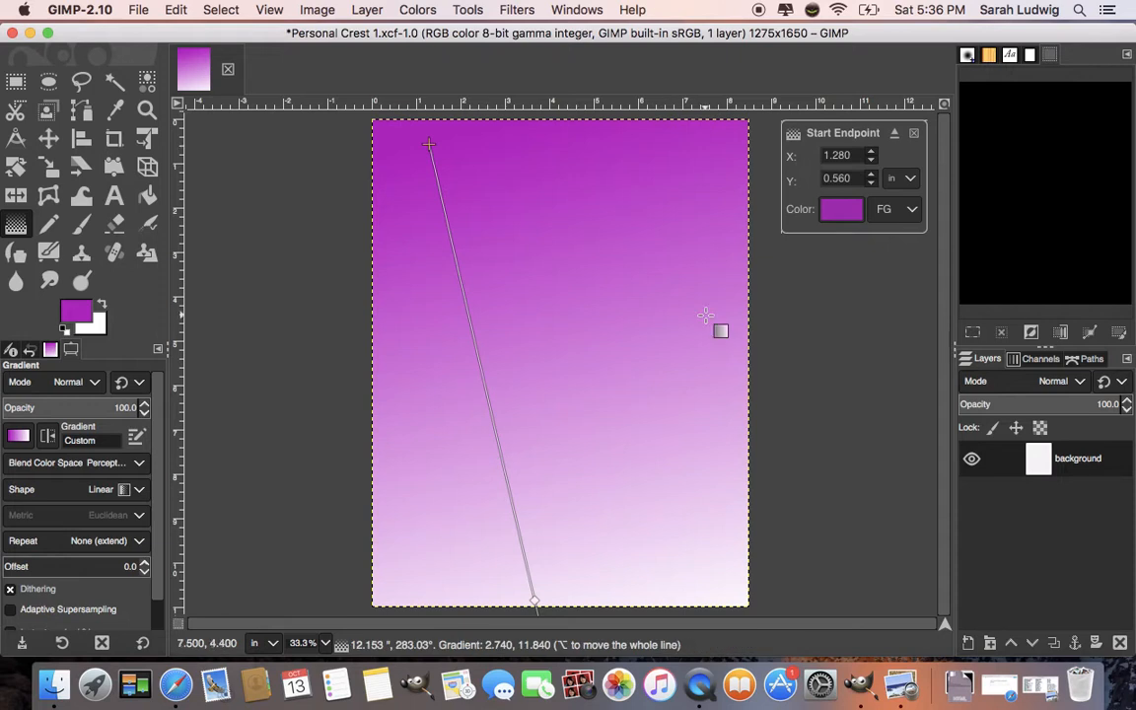
key("Return")
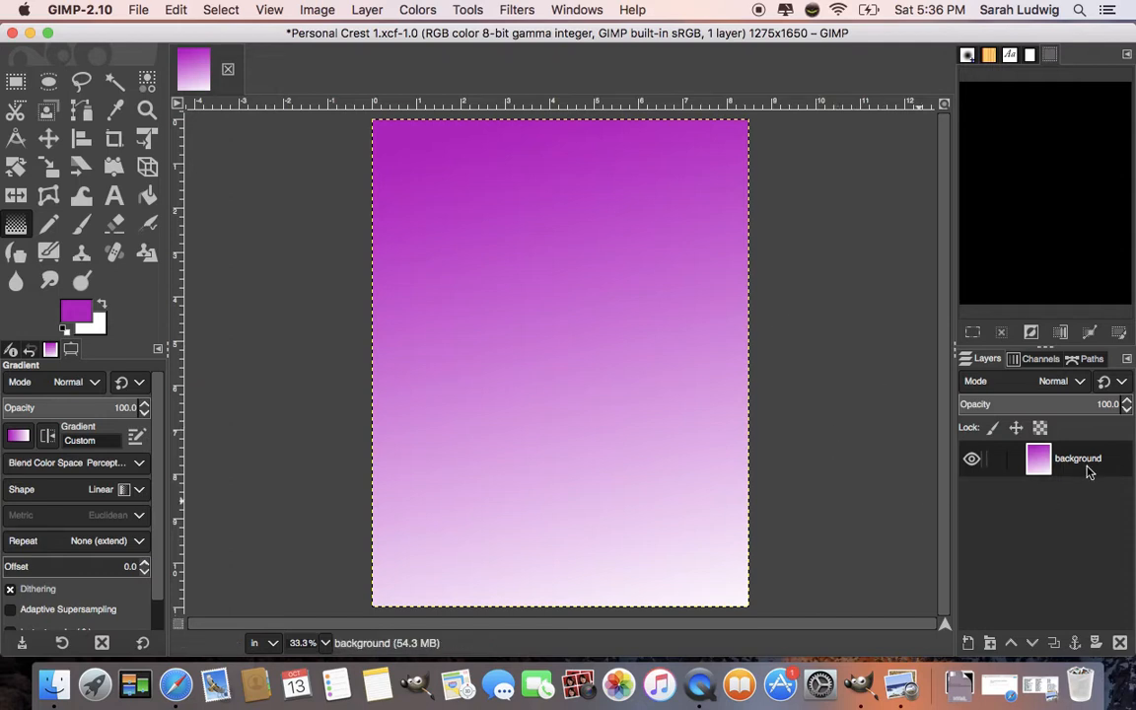
- Lock the background layer's position and size
left_click(994, 430)
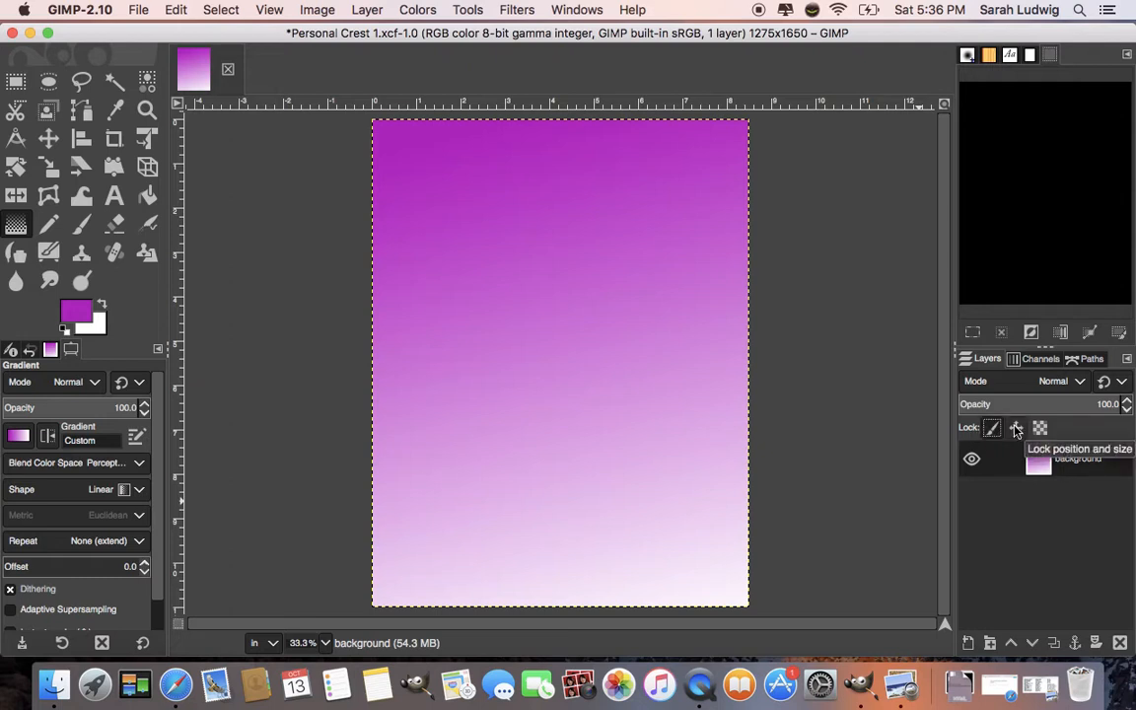
left_click(1016, 429)
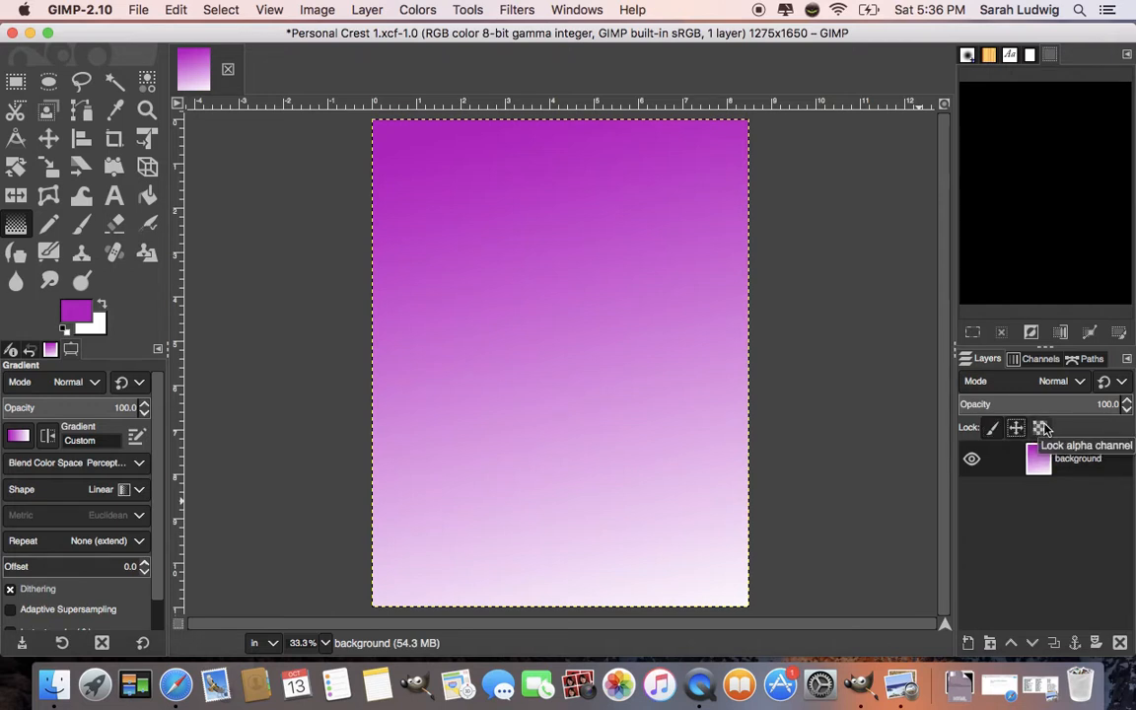
left_click(1043, 430)
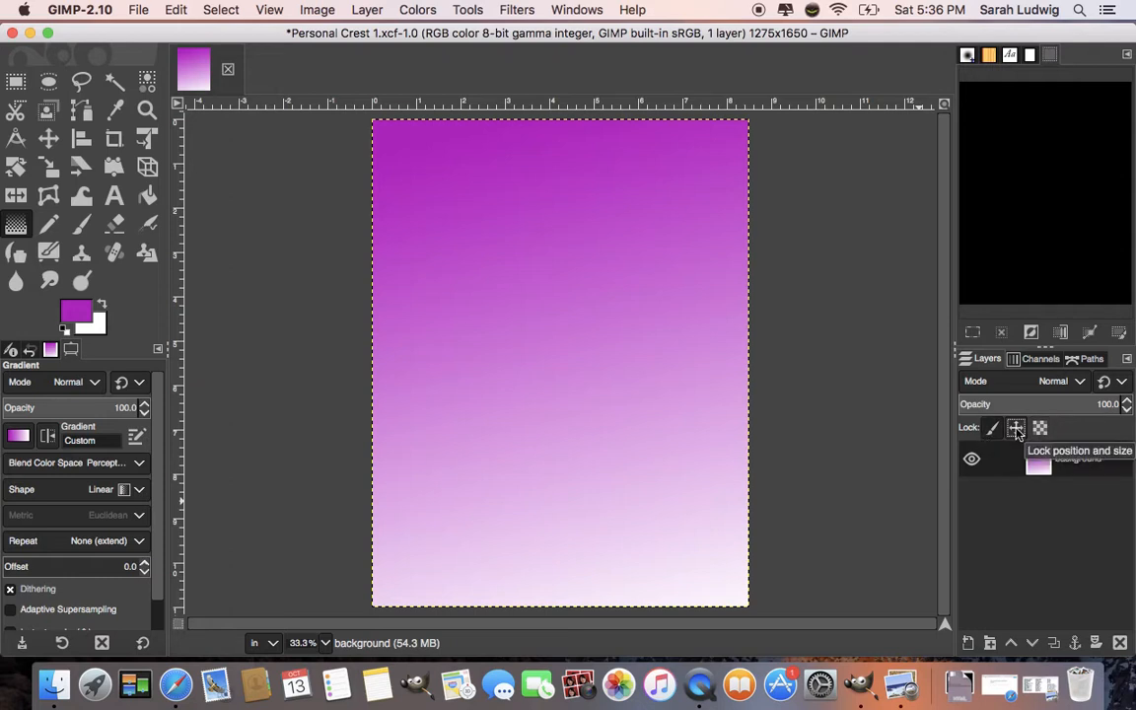
left_click(992, 429)
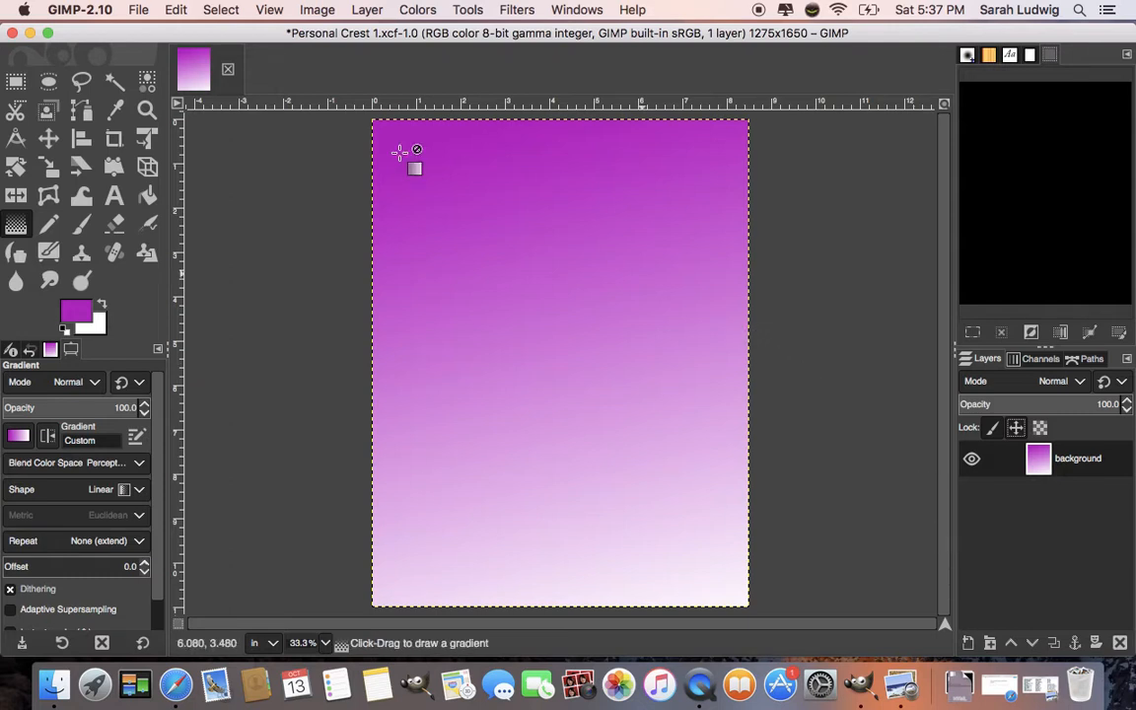
- Save the image
left_click(141, 12)
left_click(166, 148)
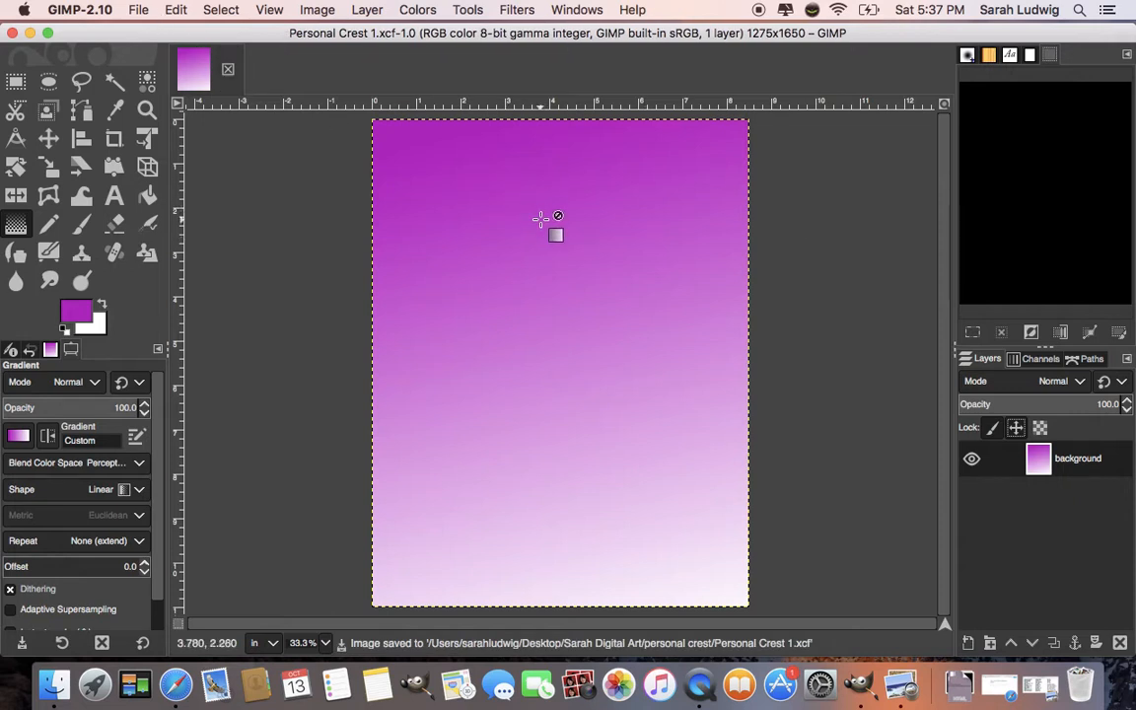
left_click(139, 12)
left_click(196, 162)
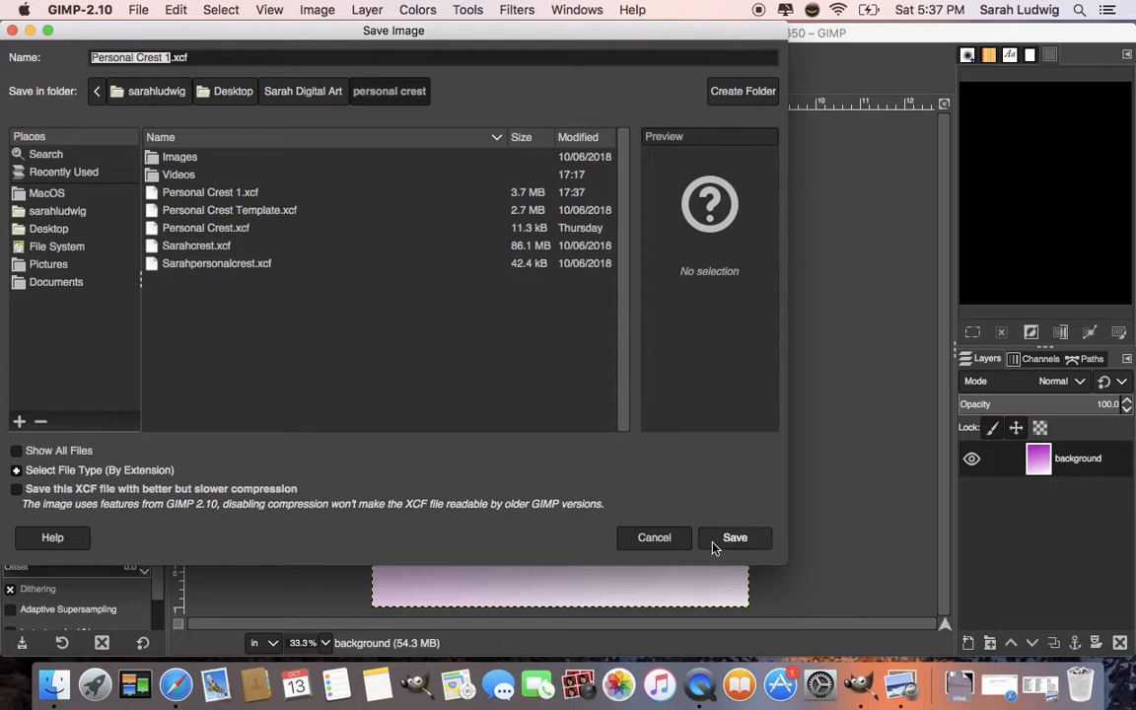
left_click(654, 538)
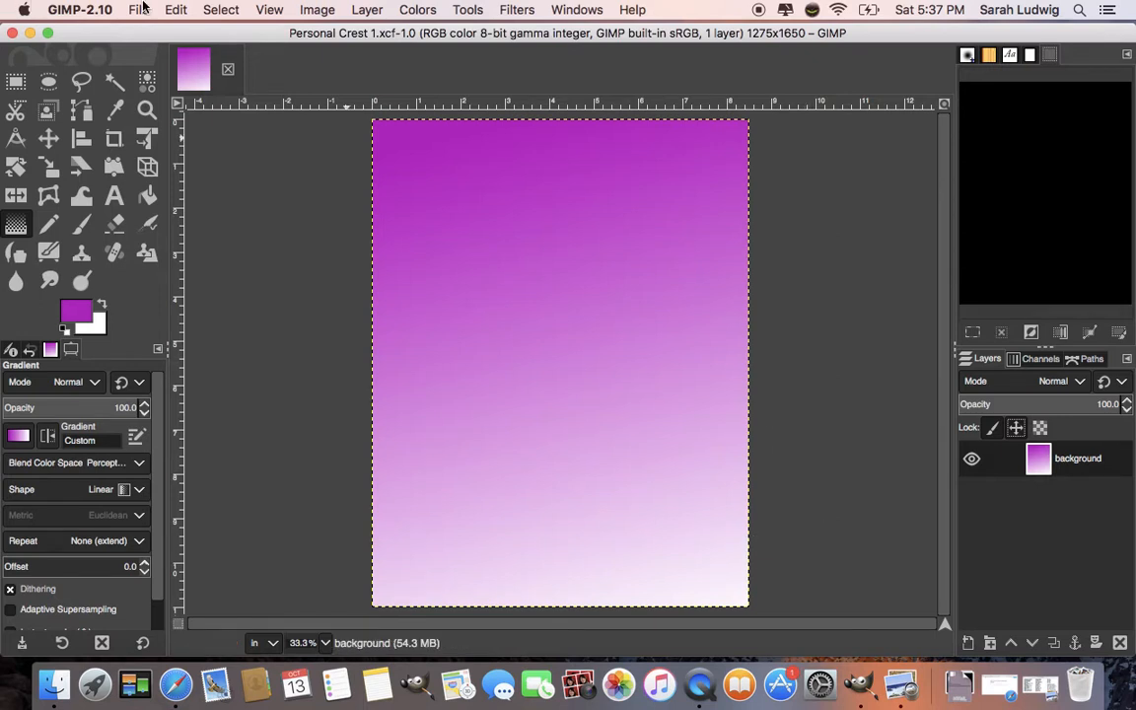
- Save the image again
left_click(144, 9)
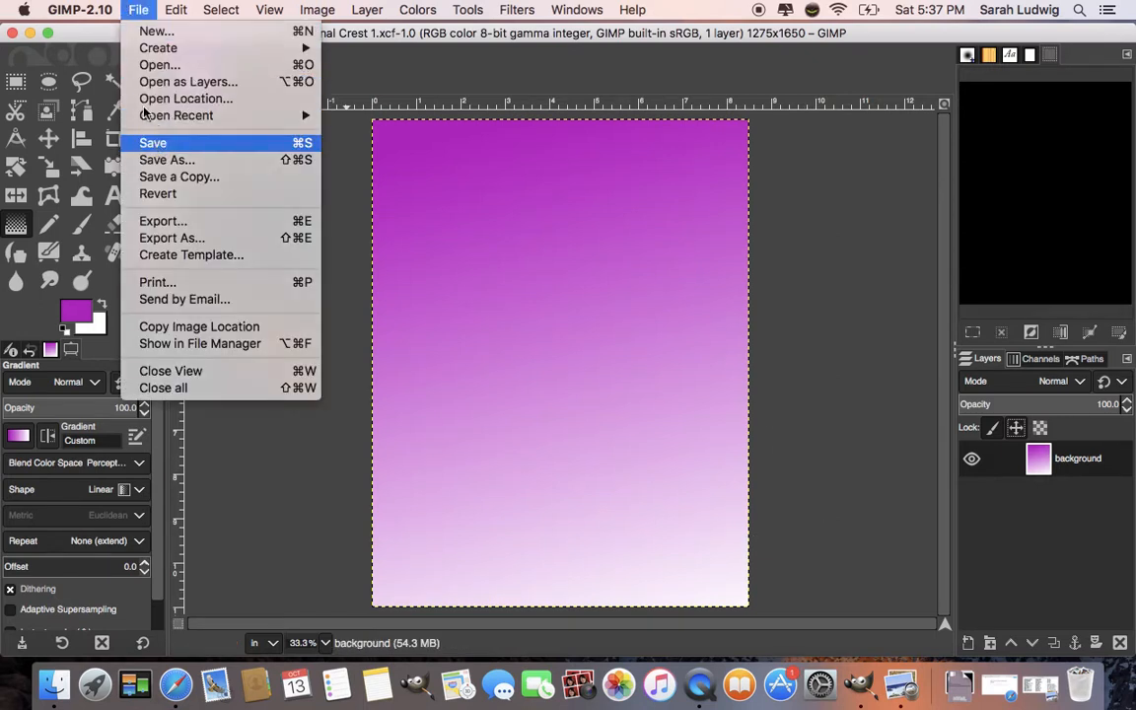
left_click(149, 141)
left_click(136, 10)
left_click(139, 138)
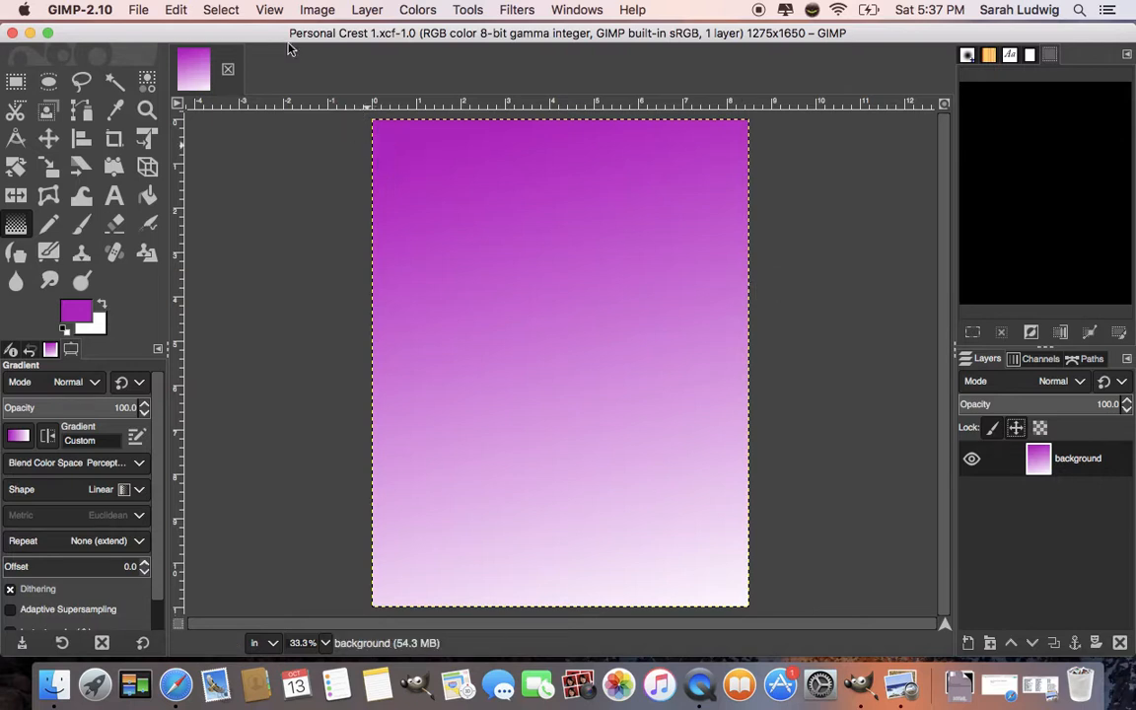
left_click_drag(292, 42, 291, 38)
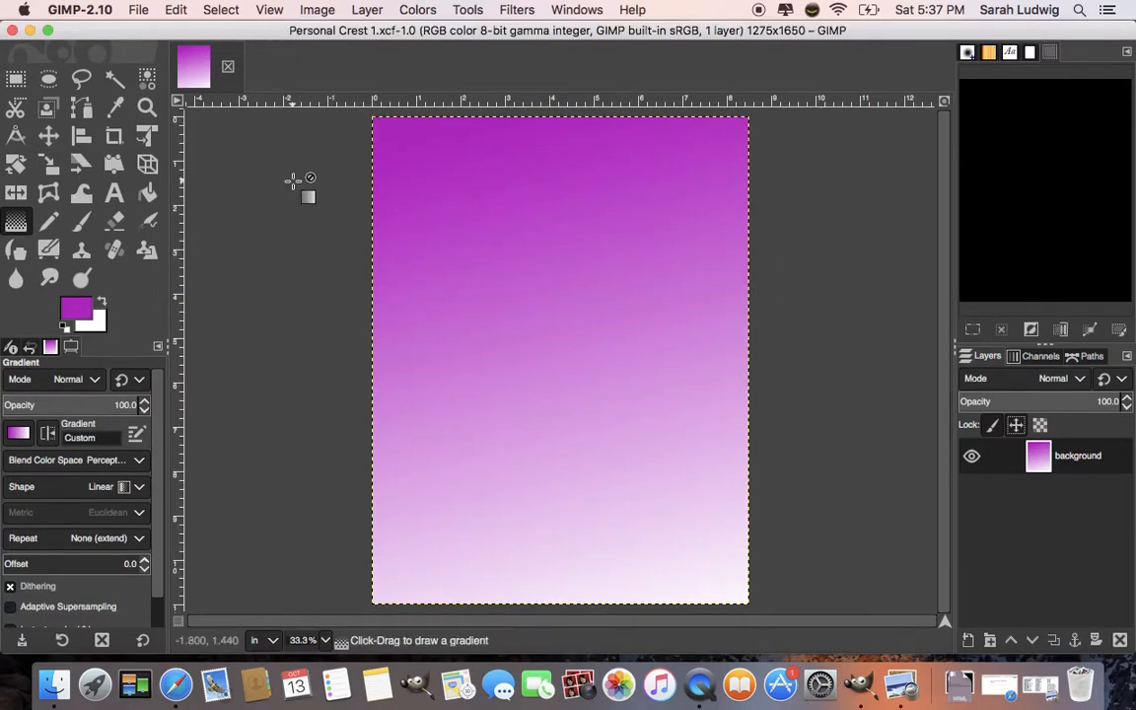